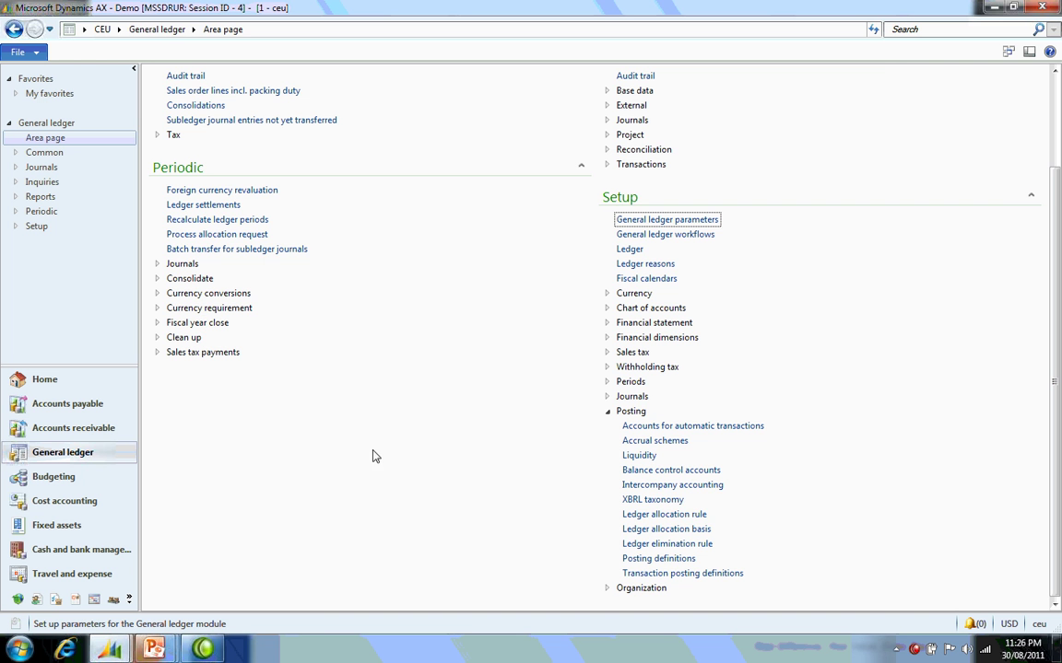
Step: Examine the intercompany accounting setup in company CEU and the CEU record of the same setup in company CEE
{"action": "left_click", "coordinate": [661, 493]}
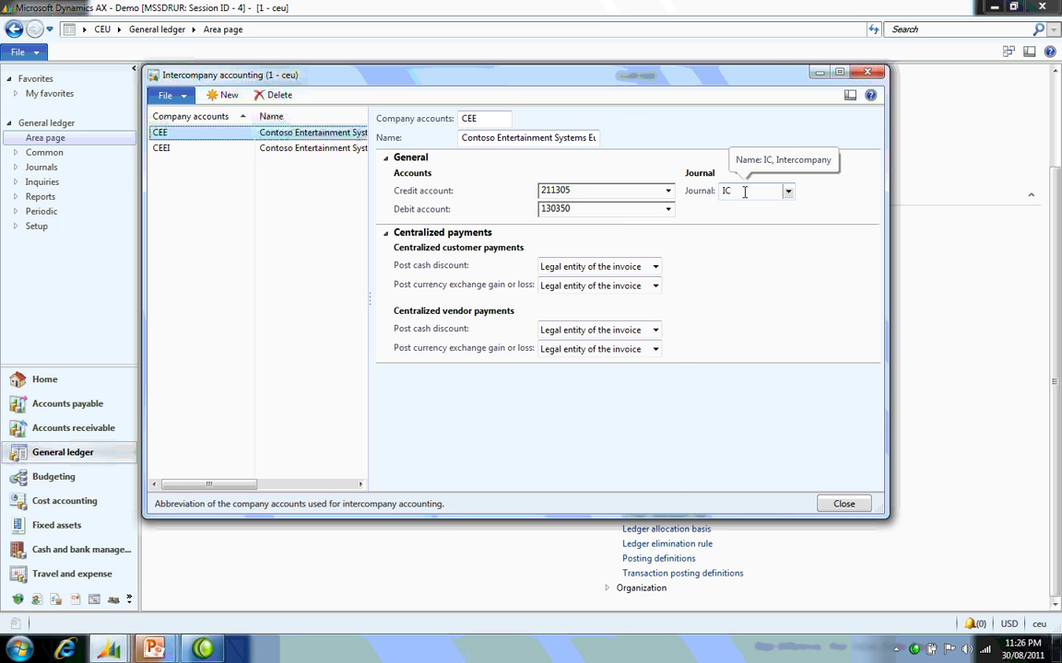
{"action": "left_click", "coordinate": [867, 72]}
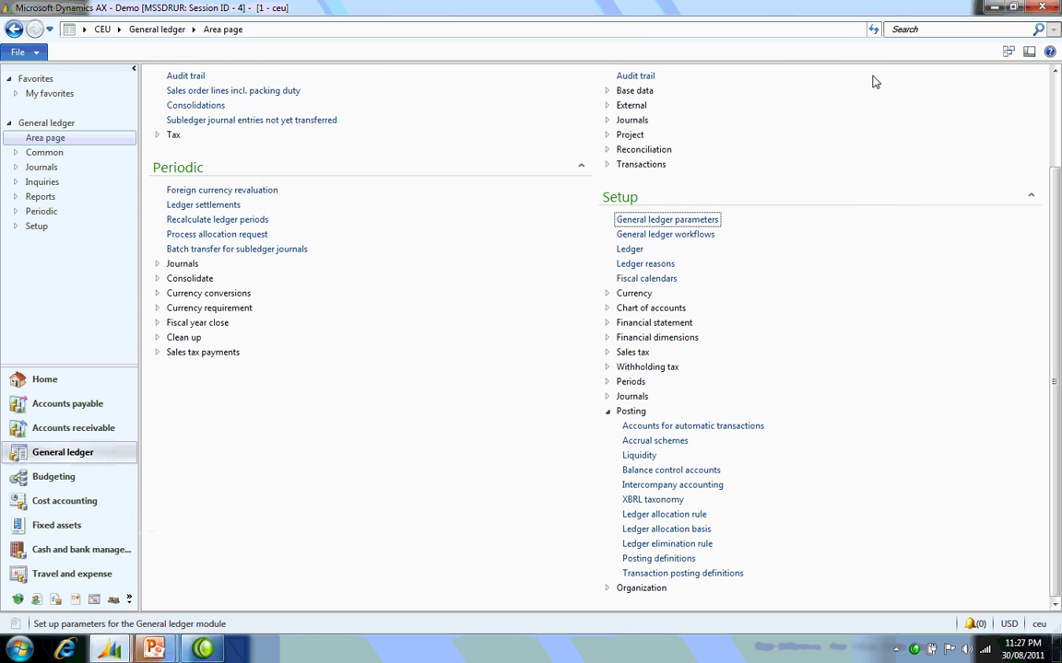
{"action": "left_click", "coordinate": [1038, 626]}
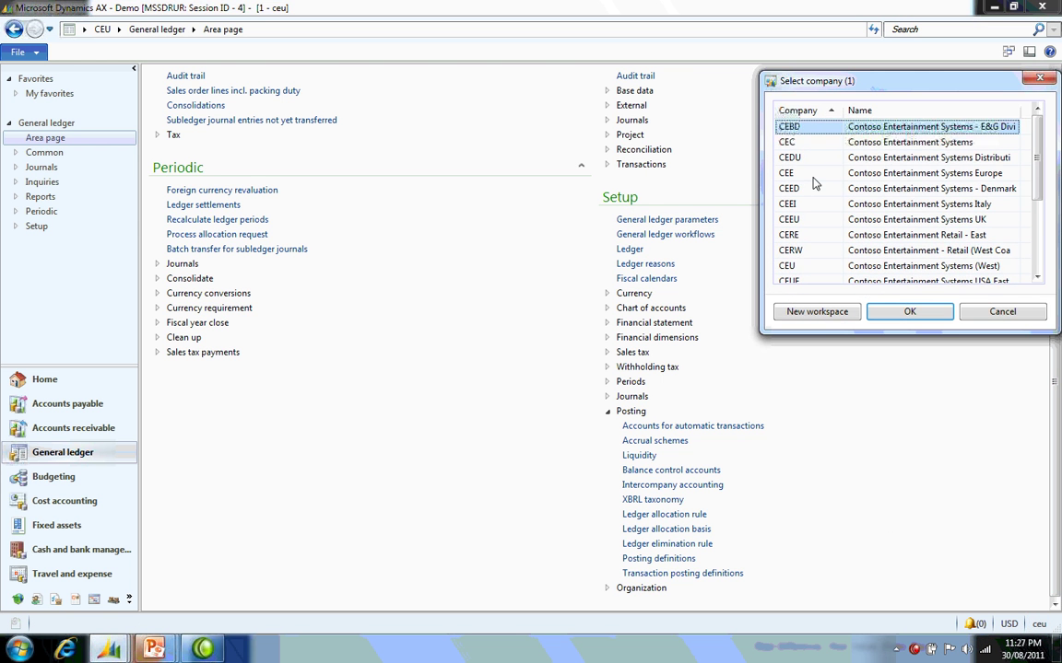
{"action": "double_click", "coordinate": [866, 172]}
{"action": "left_click", "coordinate": [356, 302]}
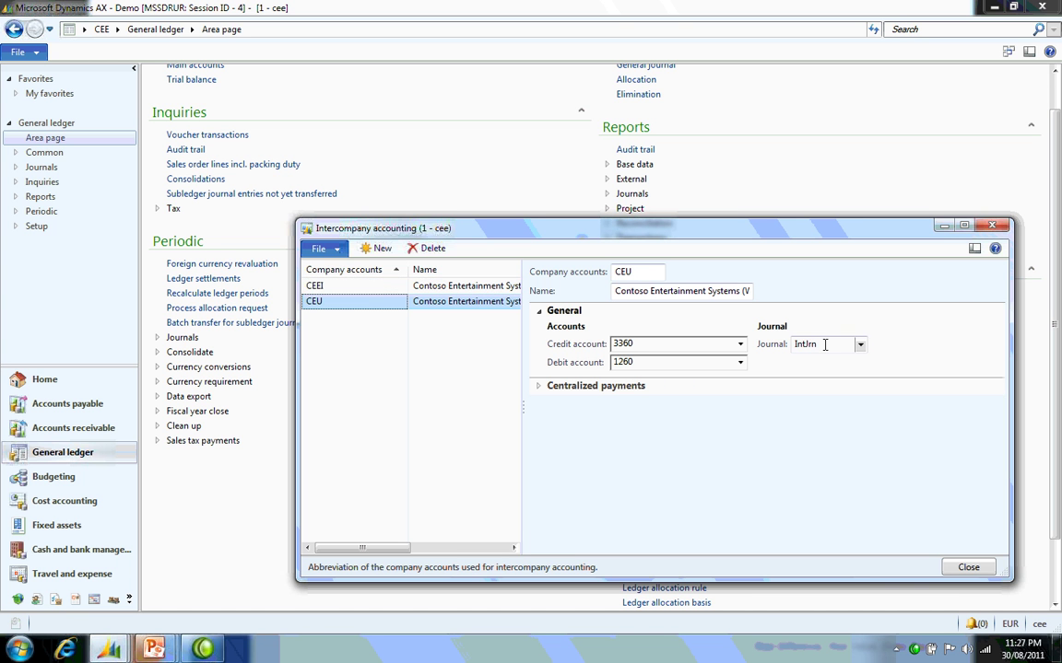
{"action": "key", "text": "Escape"}
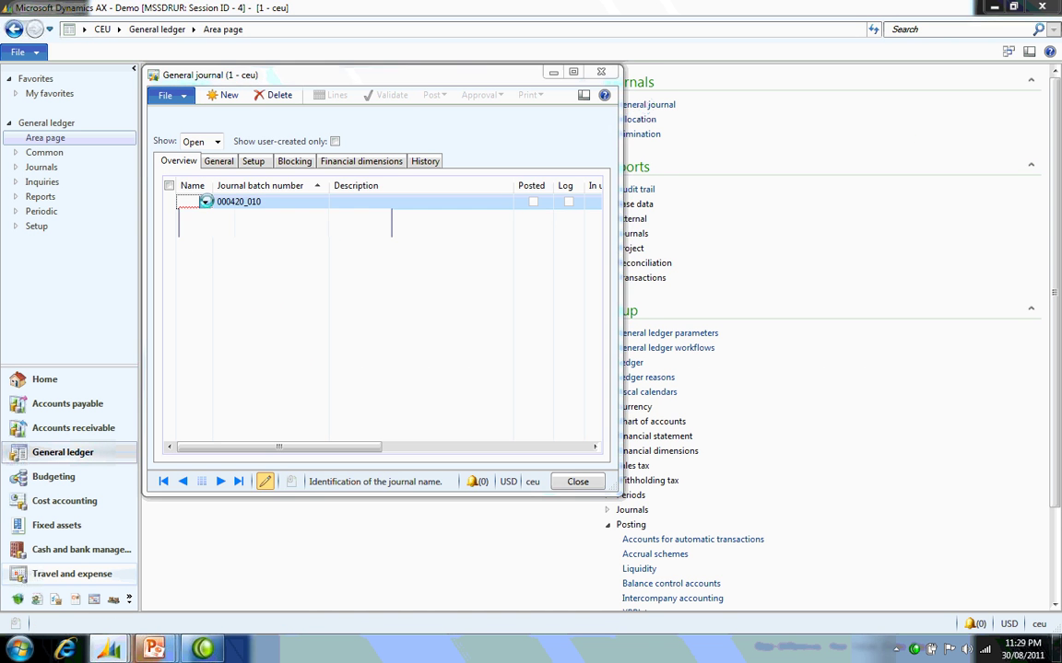
Step: Assign the IntJrn intercompany journal name to the new general journal in company CEU and open its voucher lines
{"action": "left_click", "coordinate": [206, 201]}
{"action": "left_click", "coordinate": [210, 254]}
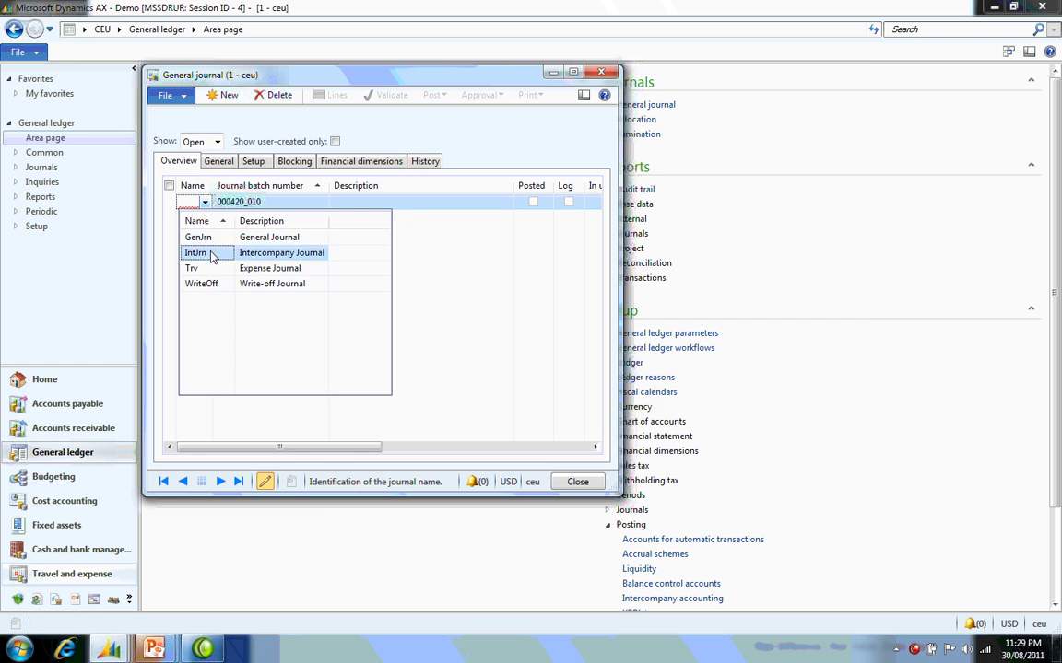
{"action": "left_click", "coordinate": [331, 97]}
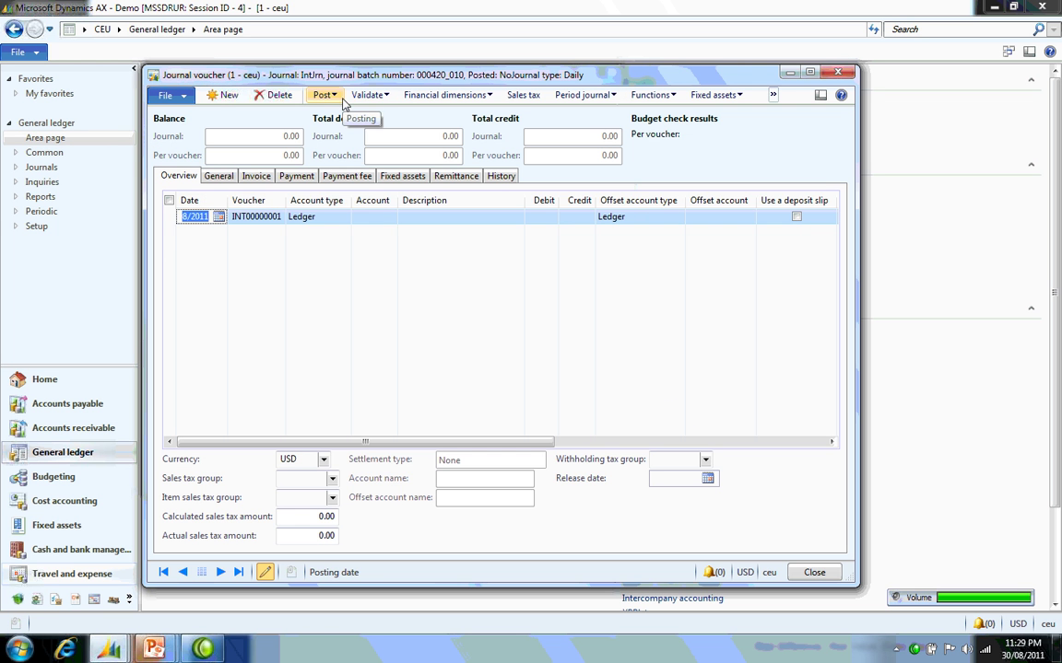
Step: Enter ledger account 110180 with a credit of 500 on the first journal voucher line
{"action": "left_click", "coordinate": [386, 219]}
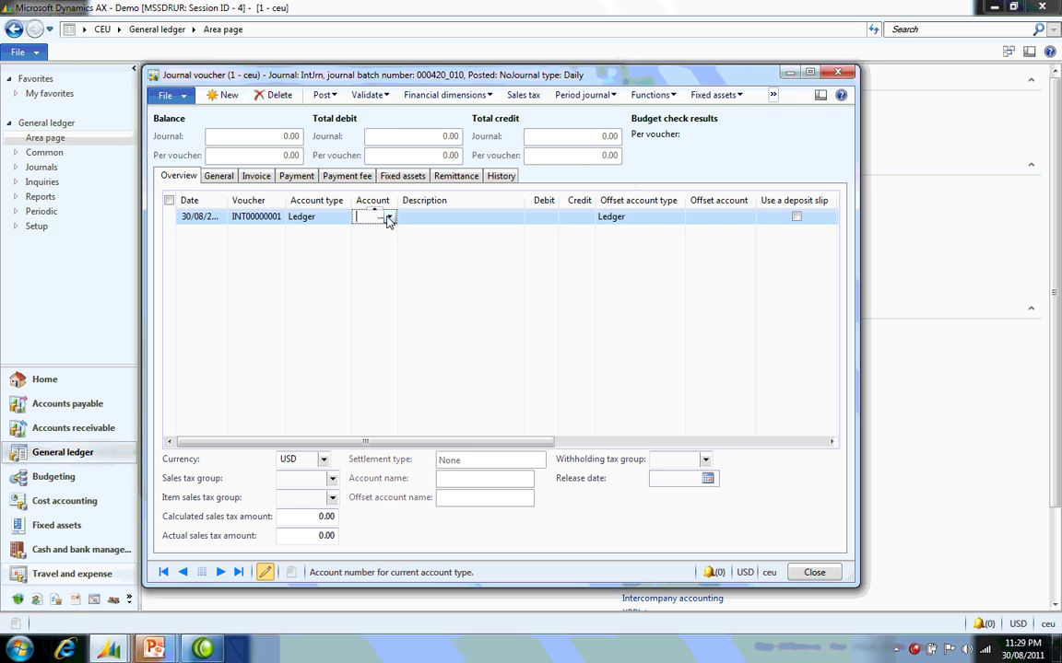
{"action": "left_click", "coordinate": [389, 218]}
{"action": "type", "text": "110"}
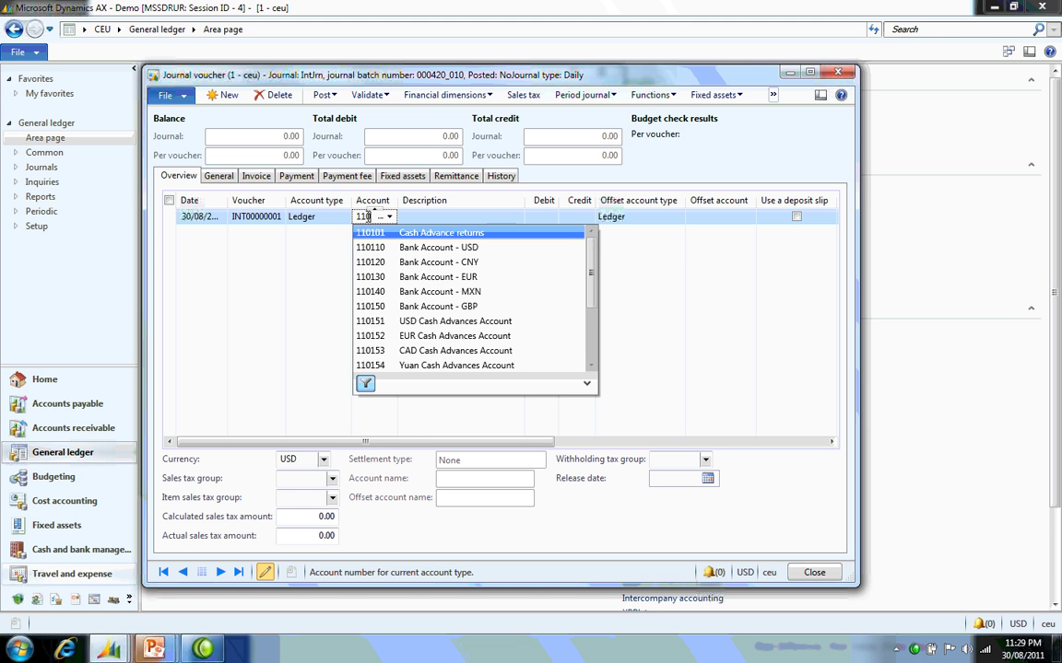
{"action": "type", "text": "180"}
{"action": "key", "text": "Tab"}
{"action": "key", "text": "Tab"}
{"action": "key", "text": "Tab"}
{"action": "type", "text": "5"}
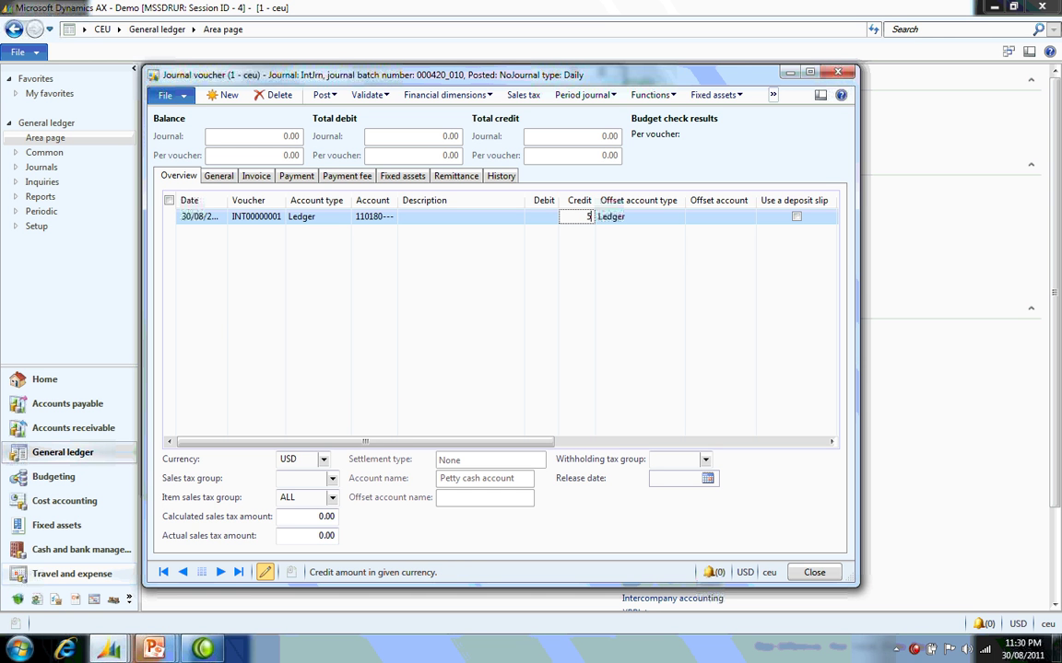
{"action": "type", "text": "00"}
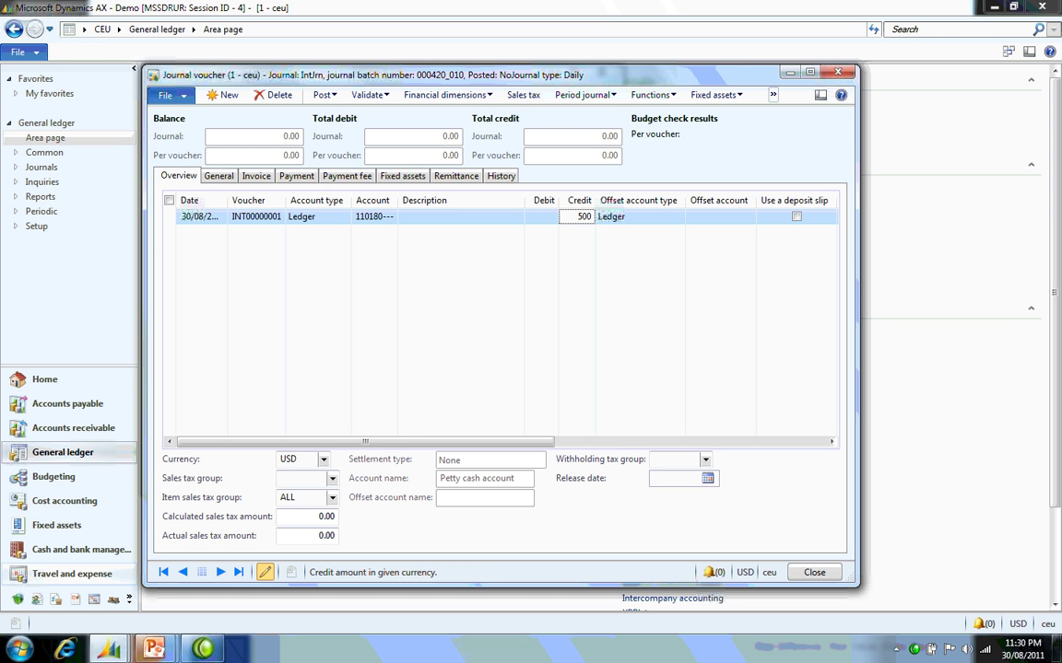
Step: Set the line's offset company to CEE, the offset ledger account to 6300 and the offset-transaction text to Office Supplies
{"action": "left_click", "coordinate": [219, 176]}
{"action": "left_click", "coordinate": [553, 218]}
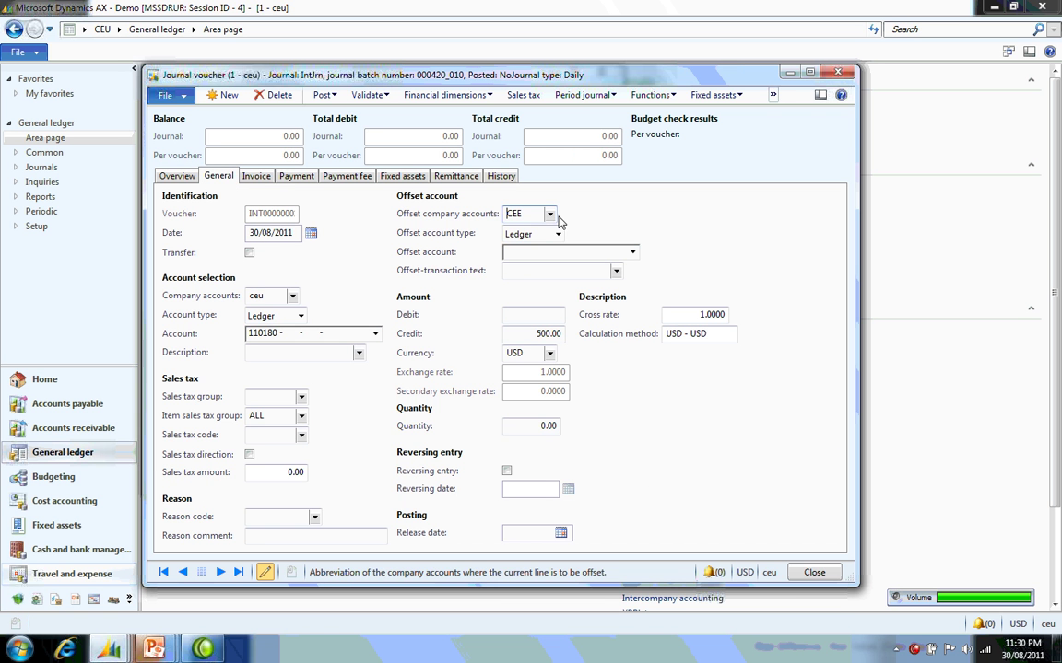
{"action": "left_click", "coordinate": [549, 214]}
{"action": "left_click", "coordinate": [527, 305]}
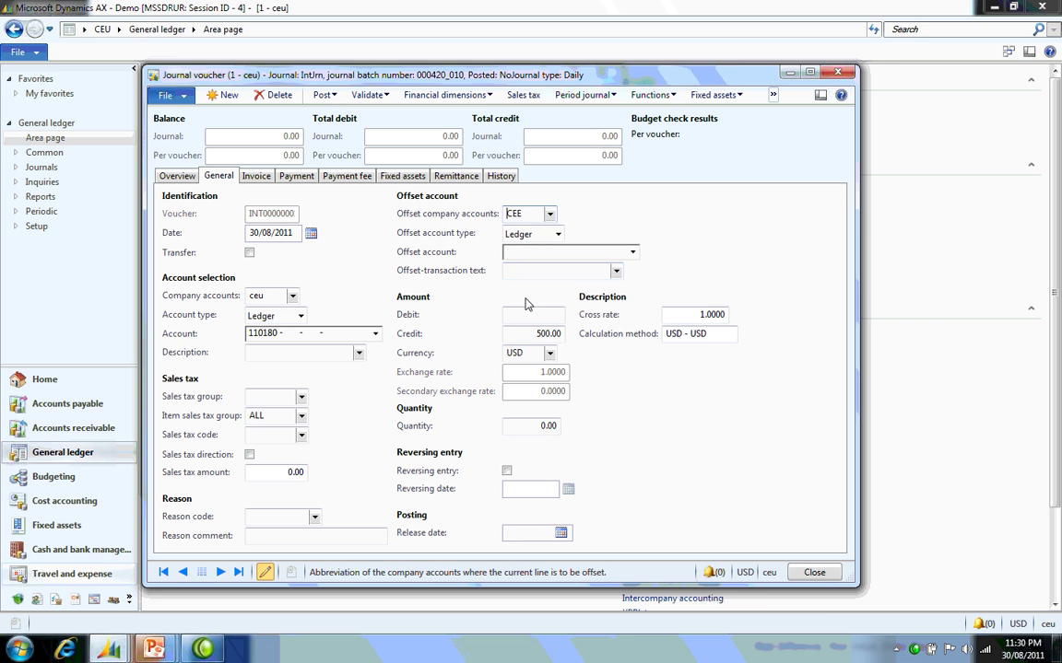
{"action": "left_click", "coordinate": [526, 252]}
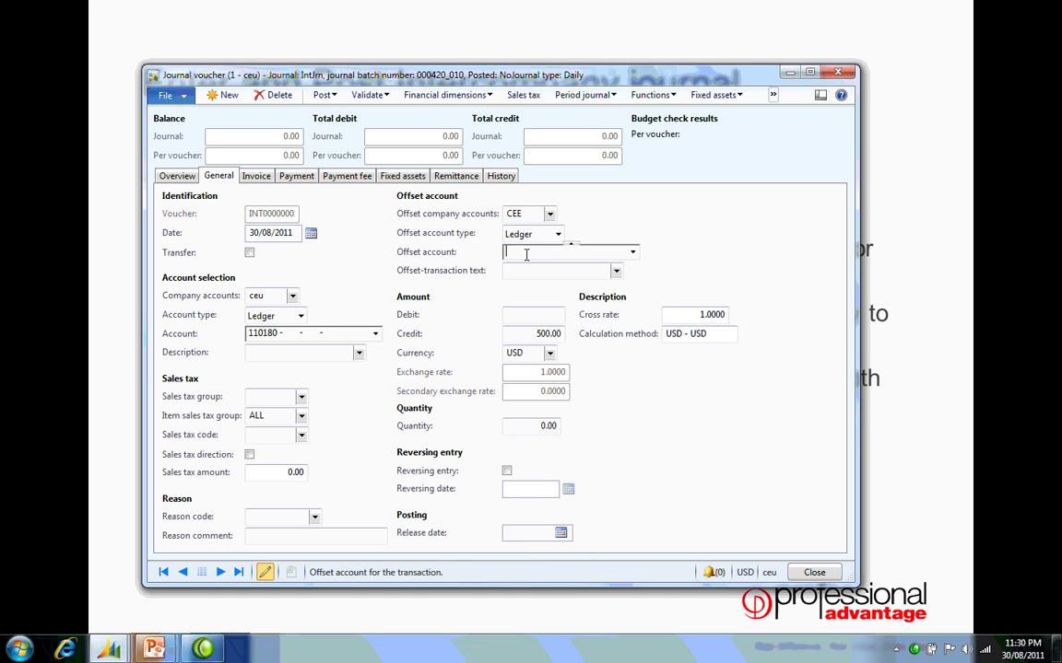
{"action": "type", "text": "6300"}
{"action": "key", "text": "Tab"}
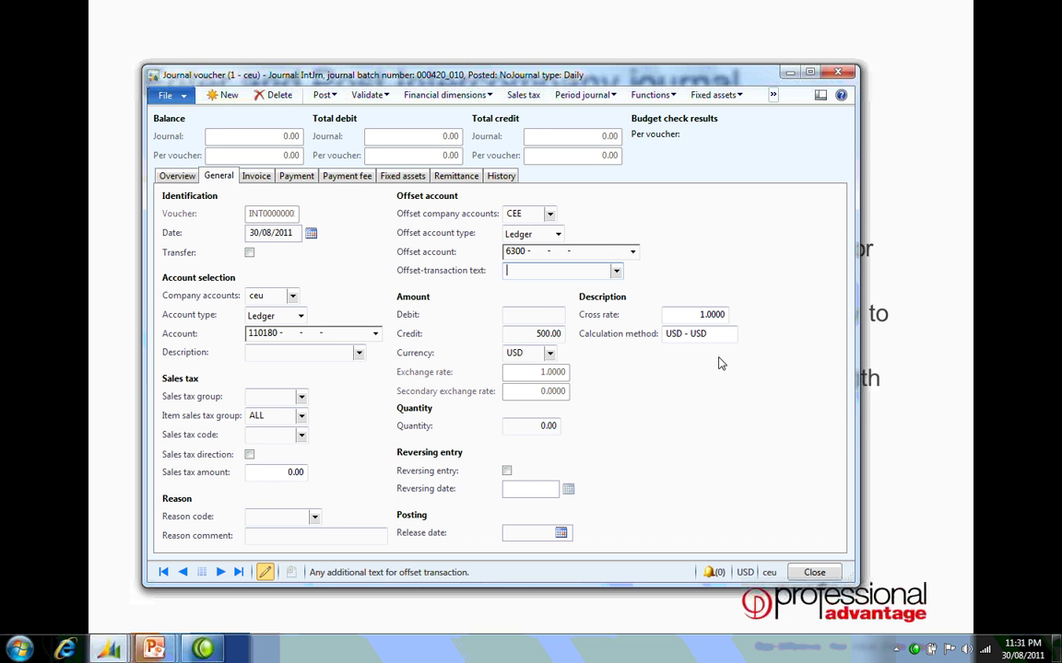
{"action": "type", "text": "Office Supplies"}
Step: Post the intercompany journal and dismiss the resulting information log
{"action": "left_click", "coordinate": [321, 96]}
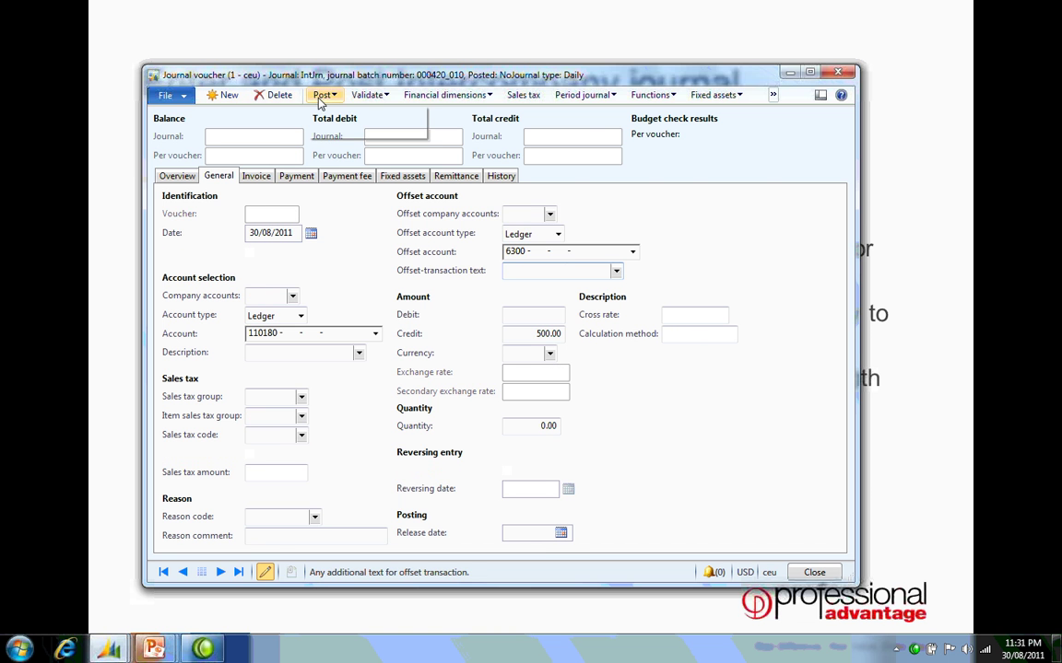
{"action": "left_click", "coordinate": [341, 118]}
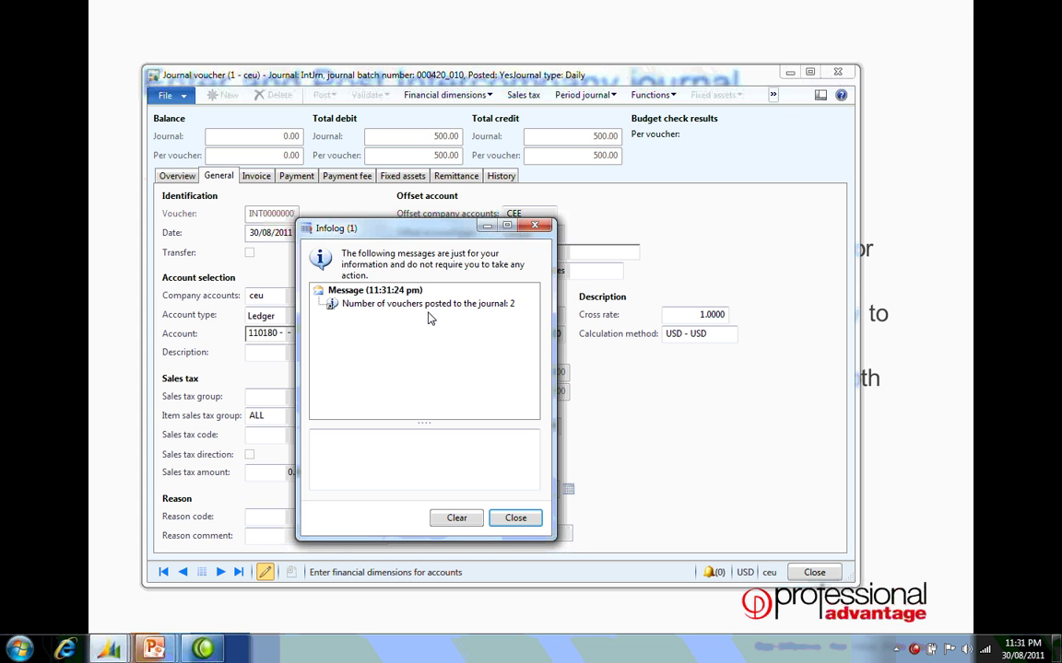
{"action": "left_click", "coordinate": [515, 520]}
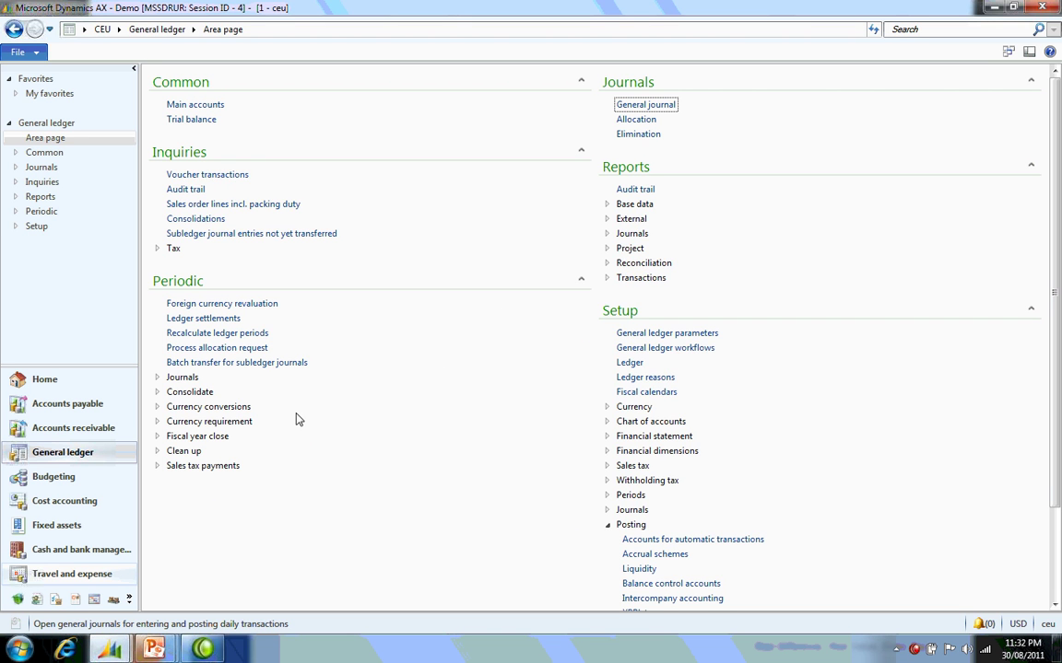
Step: Run the voucher transactions inquiry in company CEU and examine the ledger accounts and amounts of the posted intercompany voucher
{"action": "left_click", "coordinate": [214, 174]}
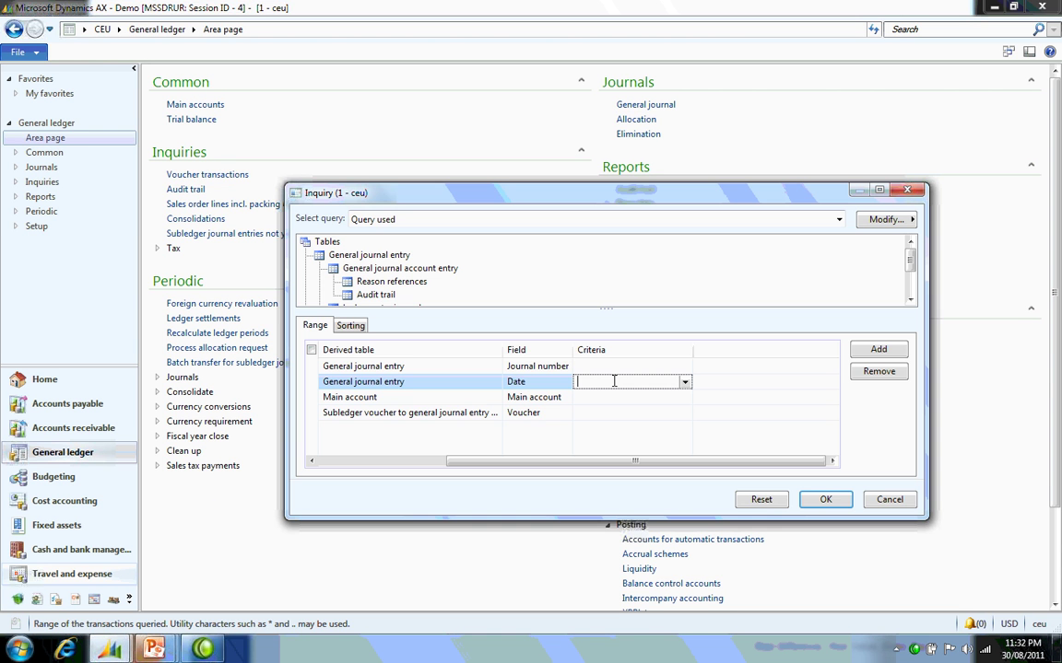
{"action": "key", "text": "Return"}
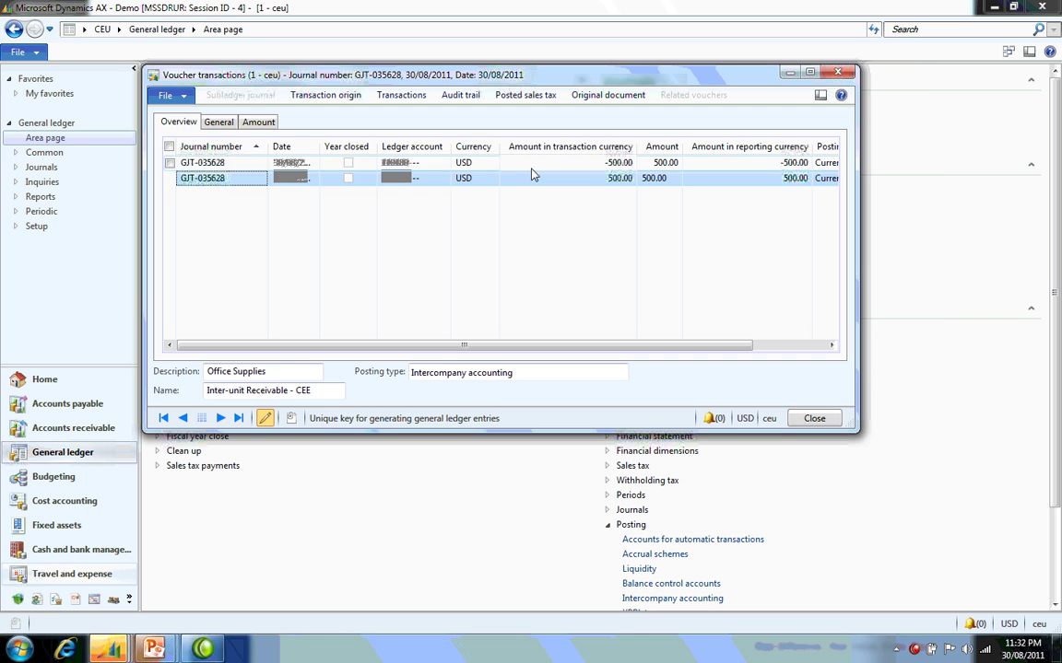
{"action": "key", "text": "XF86AudioRaiseVolume"}
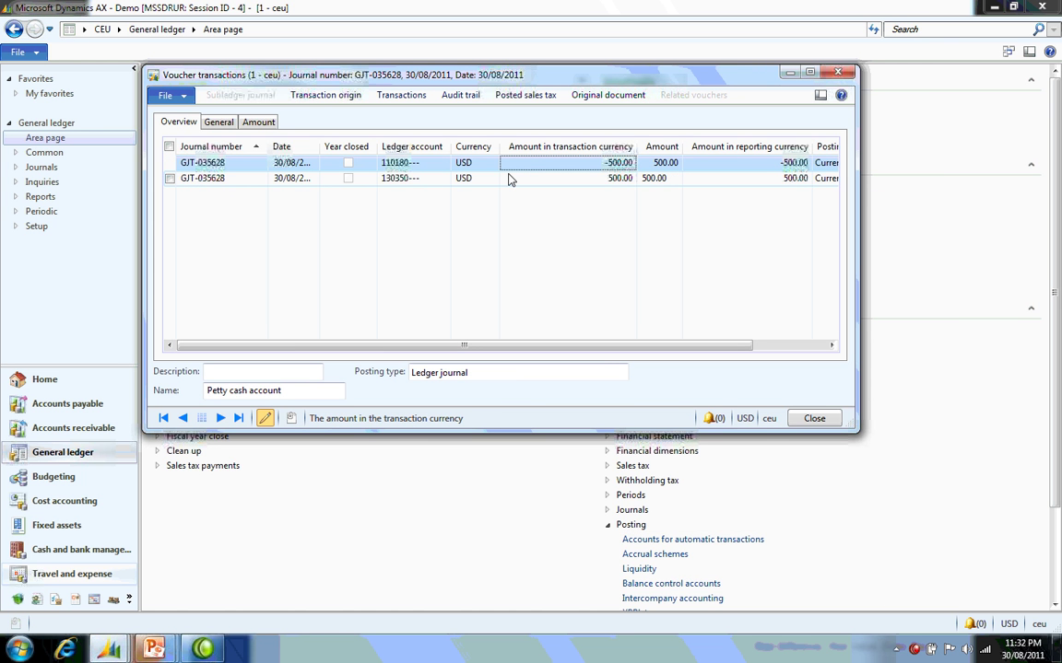
{"action": "key", "text": "XF86AudioRaiseVolume"}
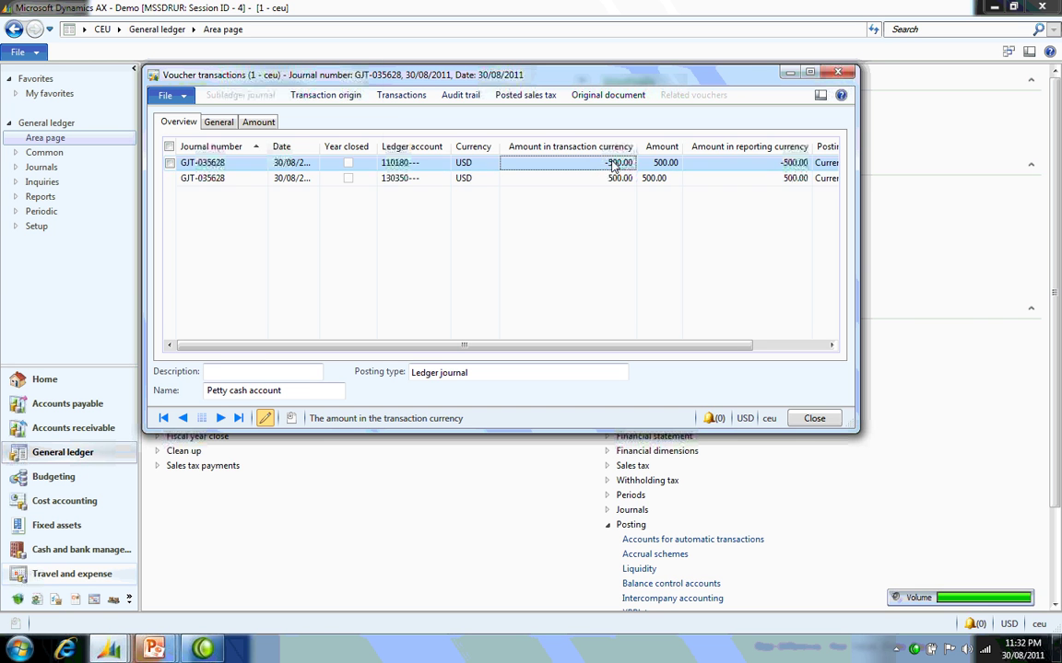
{"action": "left_click", "coordinate": [391, 163]}
{"action": "left_click", "coordinate": [403, 179]}
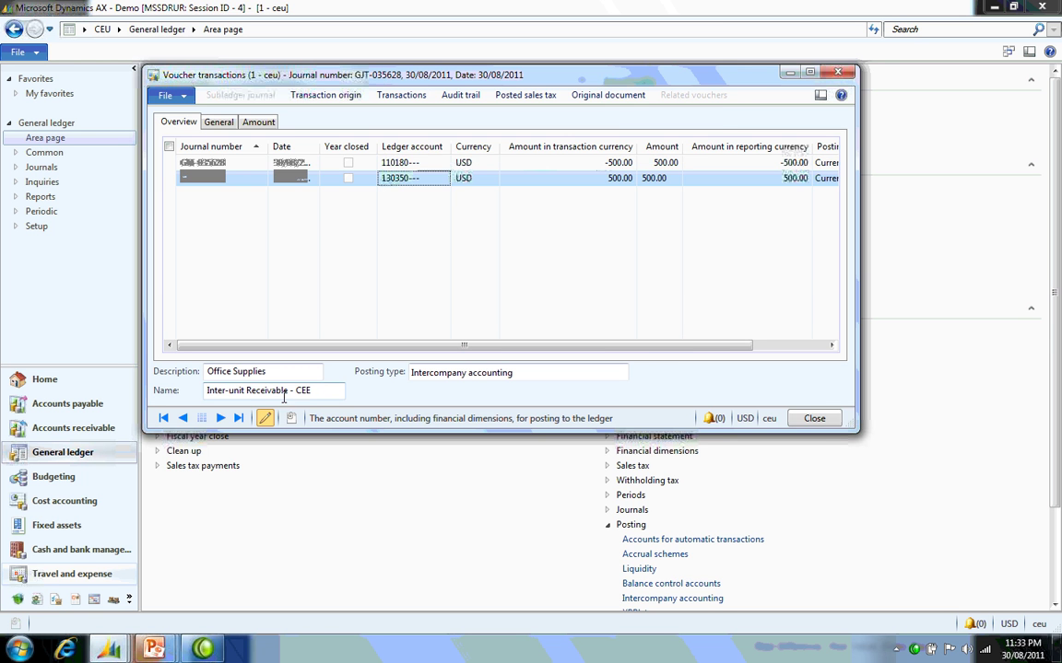
{"action": "key", "text": "Escape"}
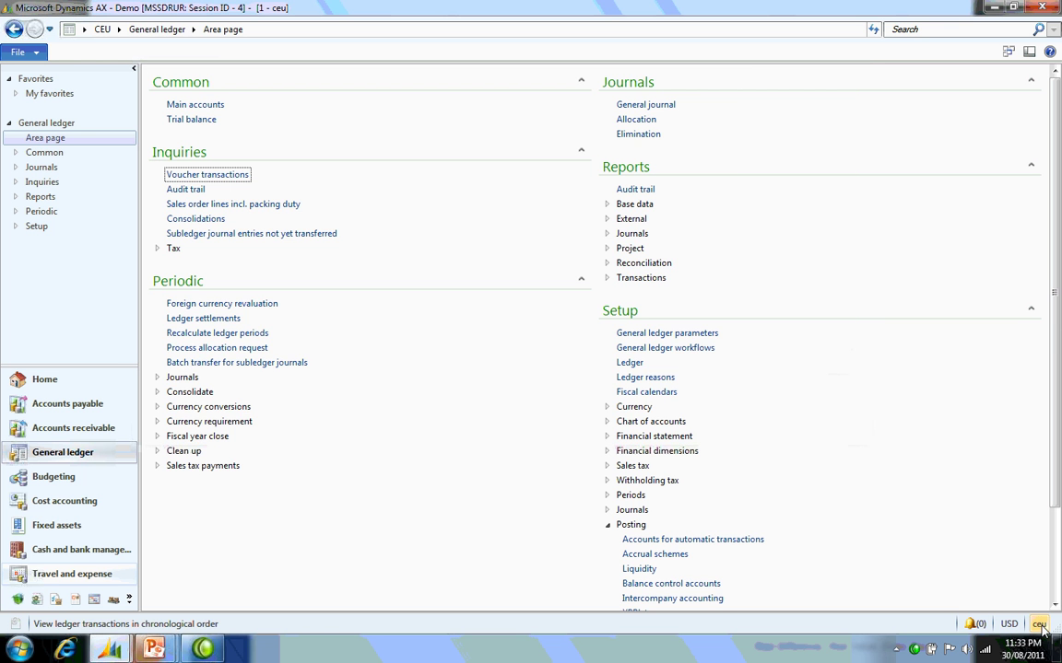
Step: Switch the active company to CEE, Contoso Entertainment Systems Europe
{"action": "left_click", "coordinate": [1038, 624]}
{"action": "left_click", "coordinate": [800, 174]}
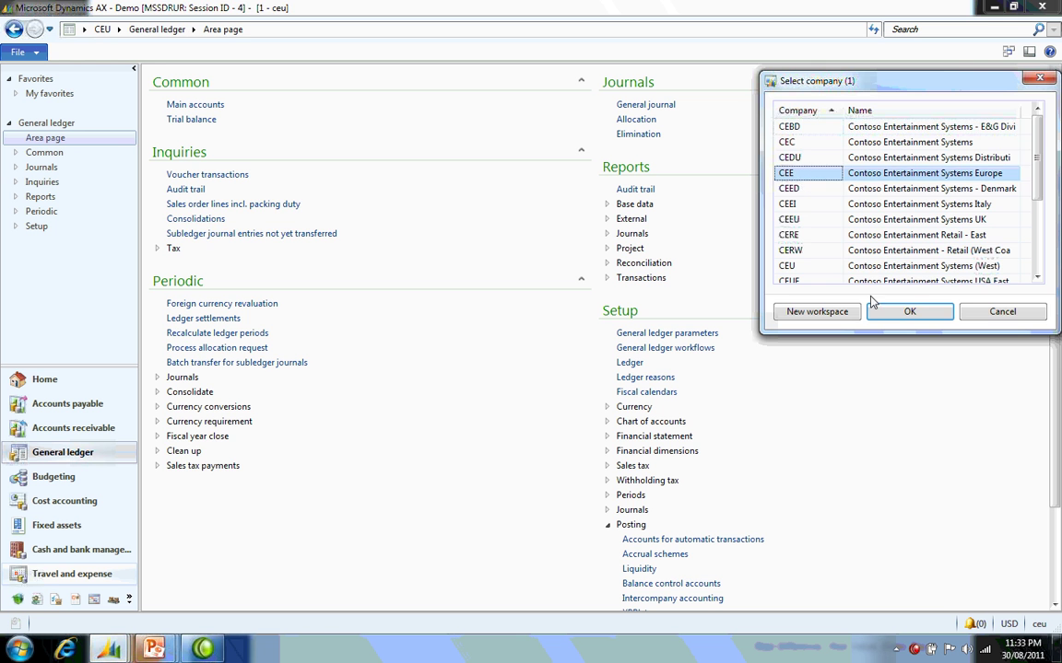
{"action": "left_click", "coordinate": [908, 312]}
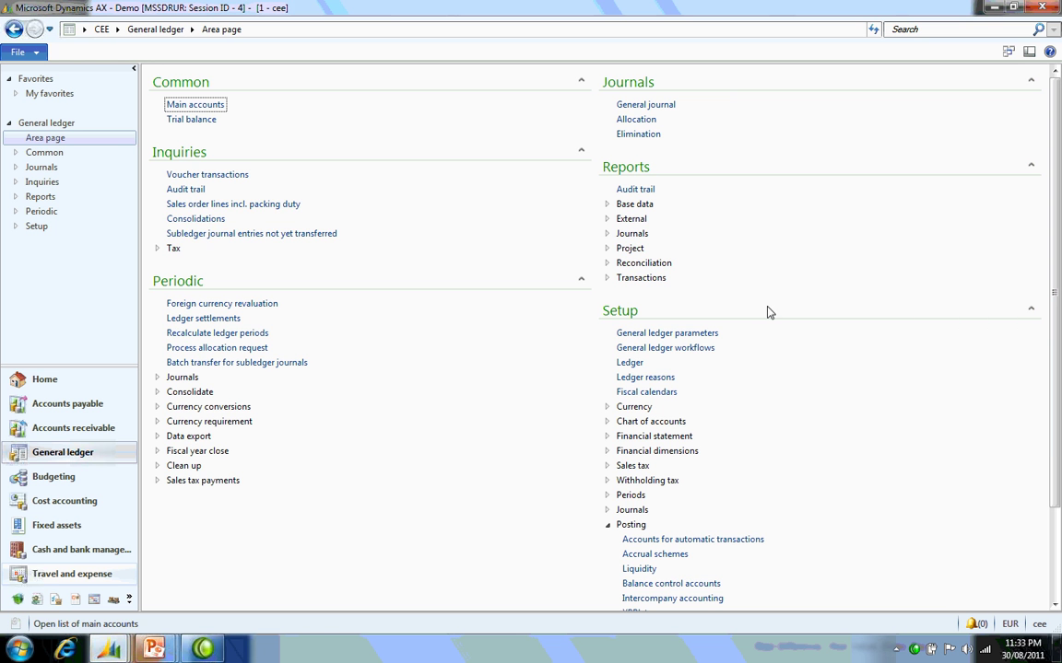
Step: Run the voucher transactions inquiry in company CEE and examine the ledger accounts on both lines of the intercompany voucher
{"action": "left_click", "coordinate": [213, 174]}
{"action": "key", "text": "Return"}
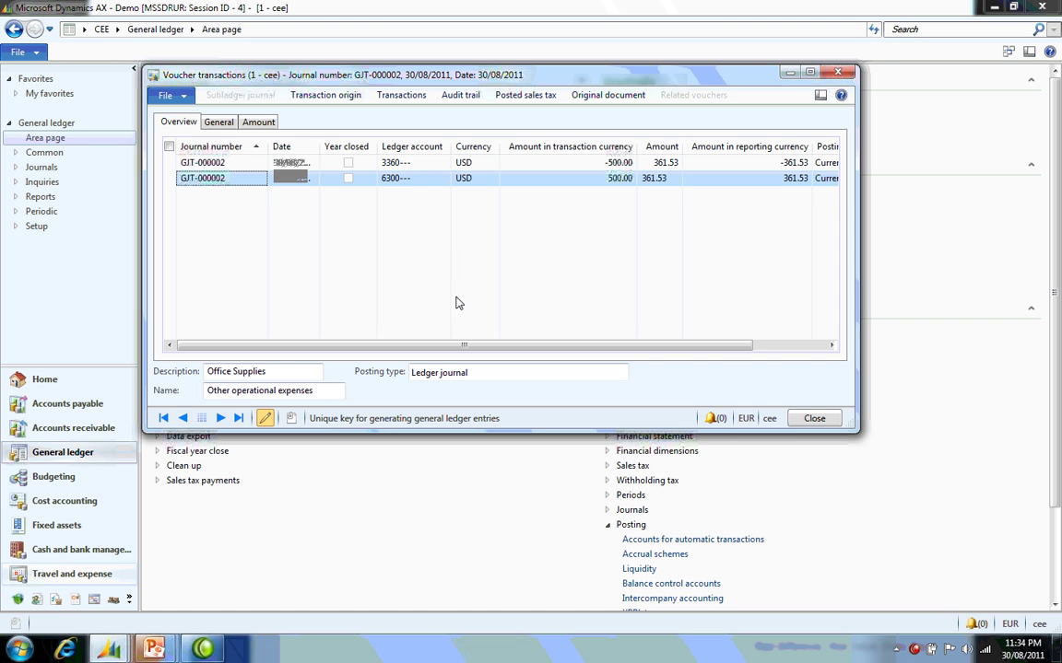
{"action": "mouse_move", "coordinate": [404, 176]}
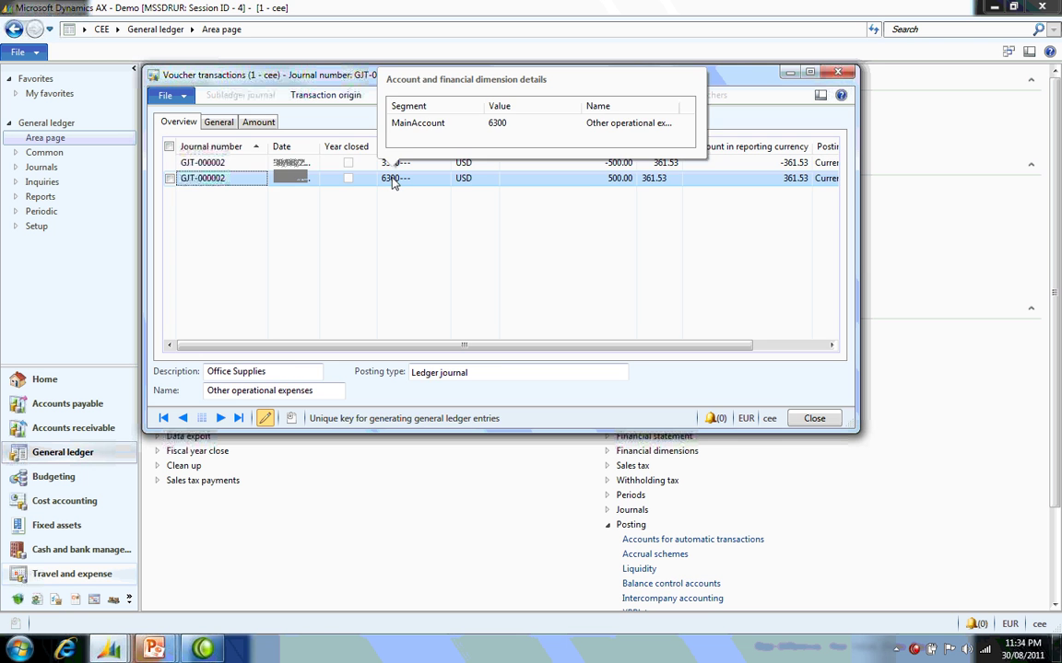
{"action": "left_click", "coordinate": [398, 164]}
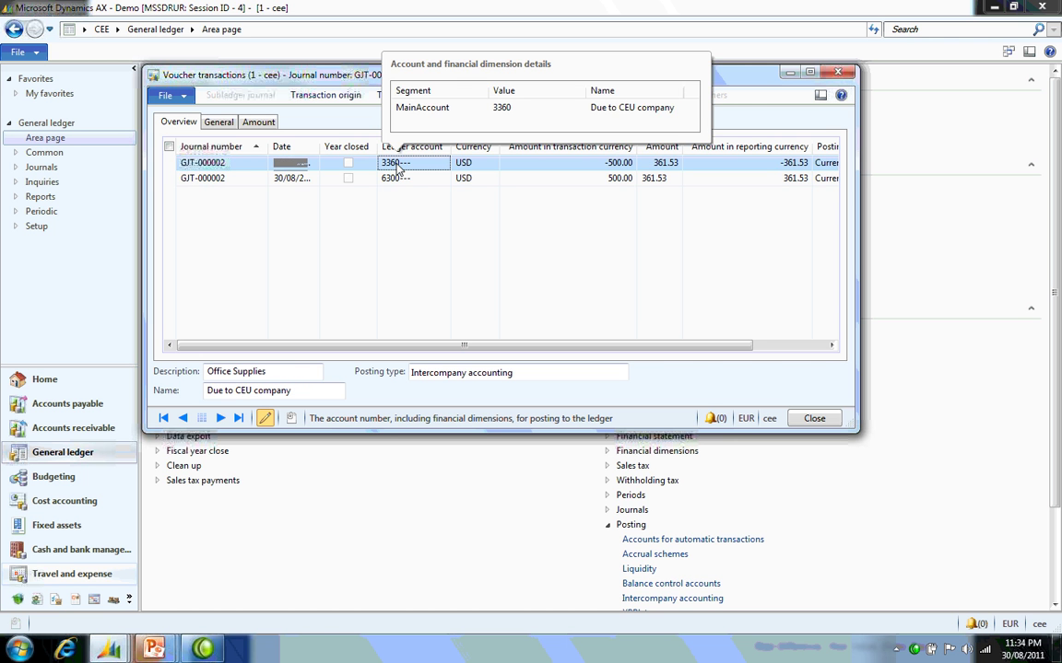